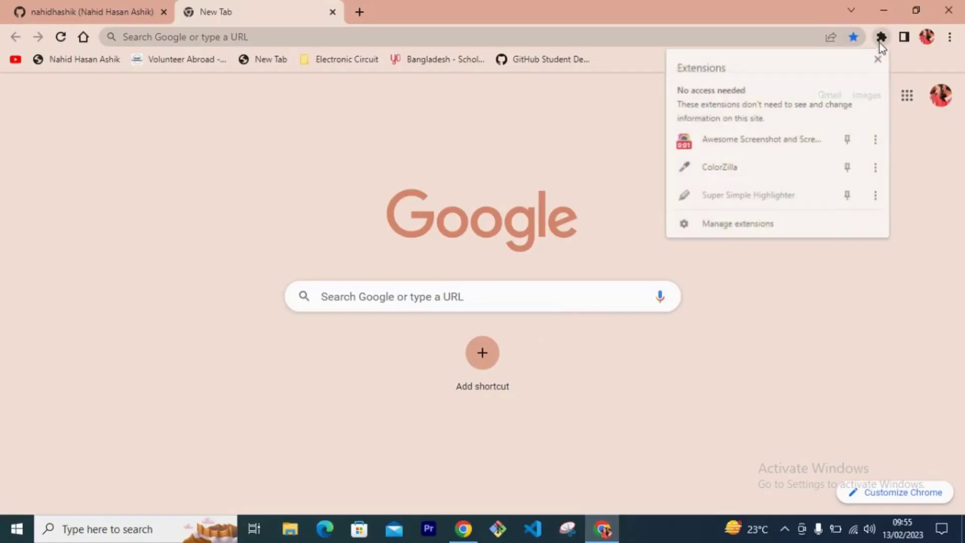
# Dismiss the Chrome extensions popup so the plain new tab page shows
pyautogui.click(880, 39)
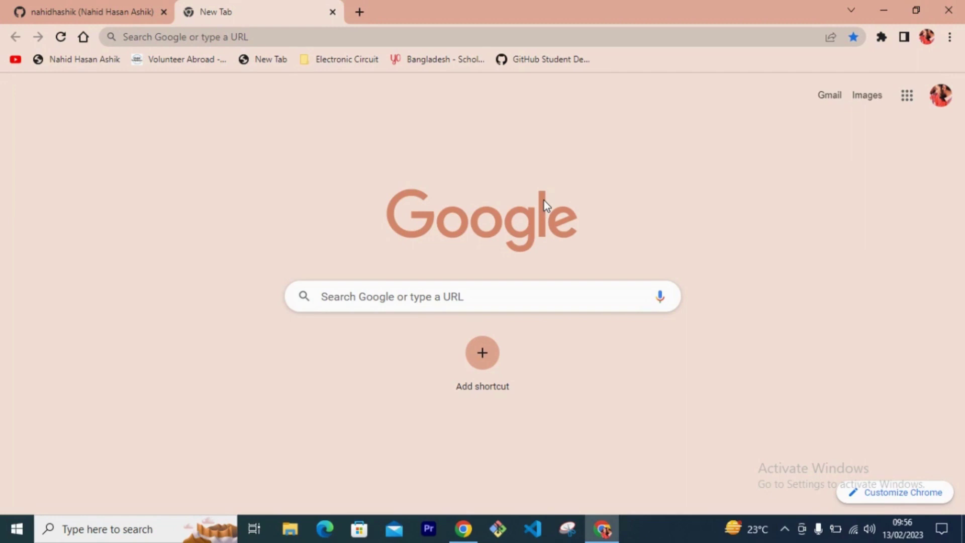
# Search Google for 'netlify' to reach netlify.com
pyautogui.click(445, 293)
pyautogui.write('n')
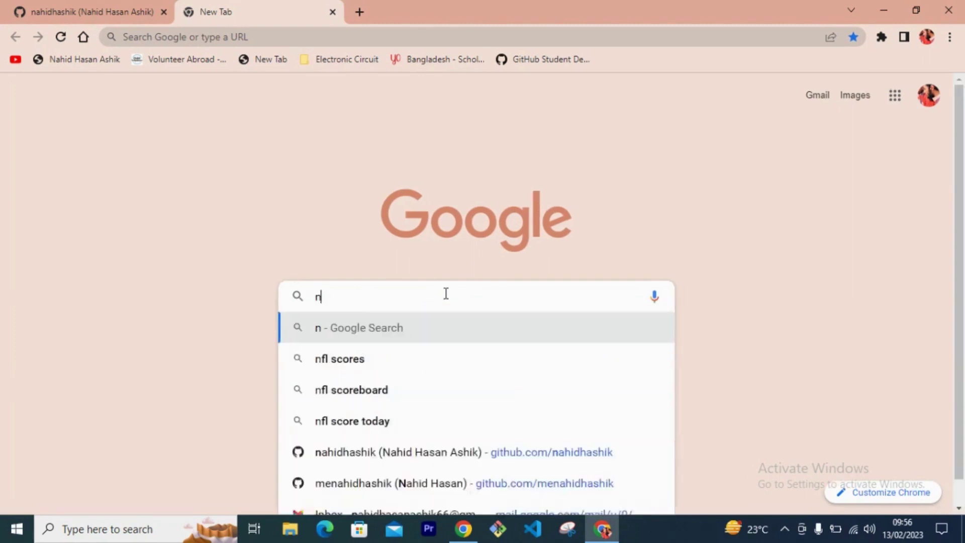
pyautogui.write('et')
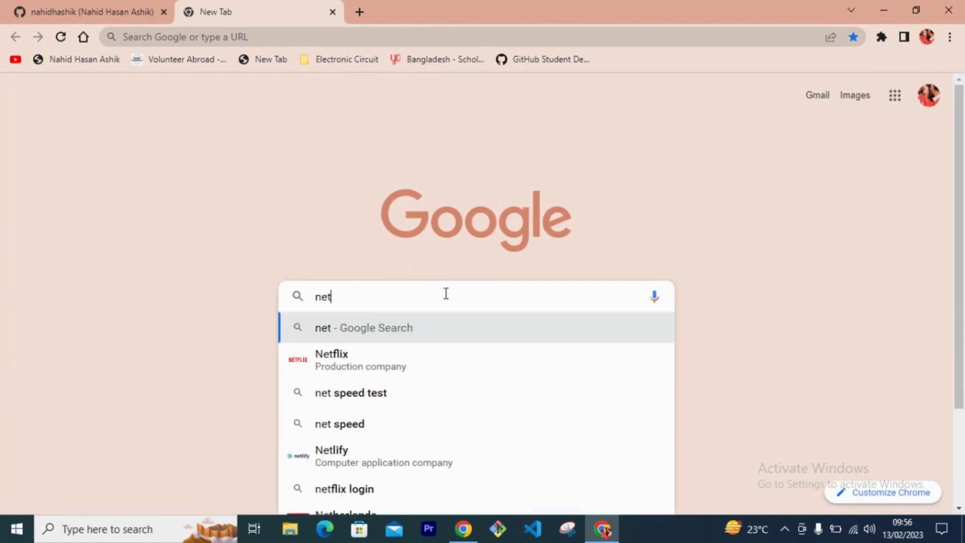
pyautogui.write('lif')
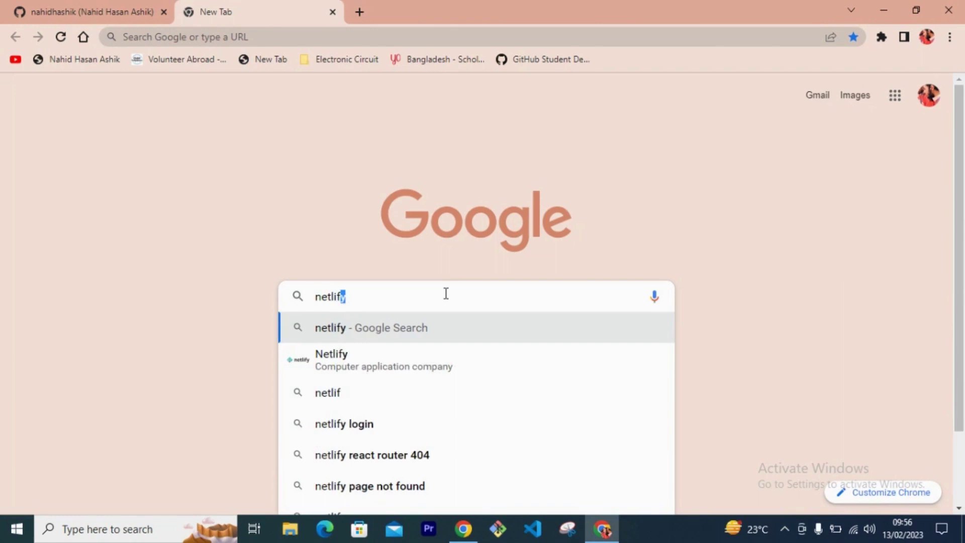
pyautogui.press('Return')
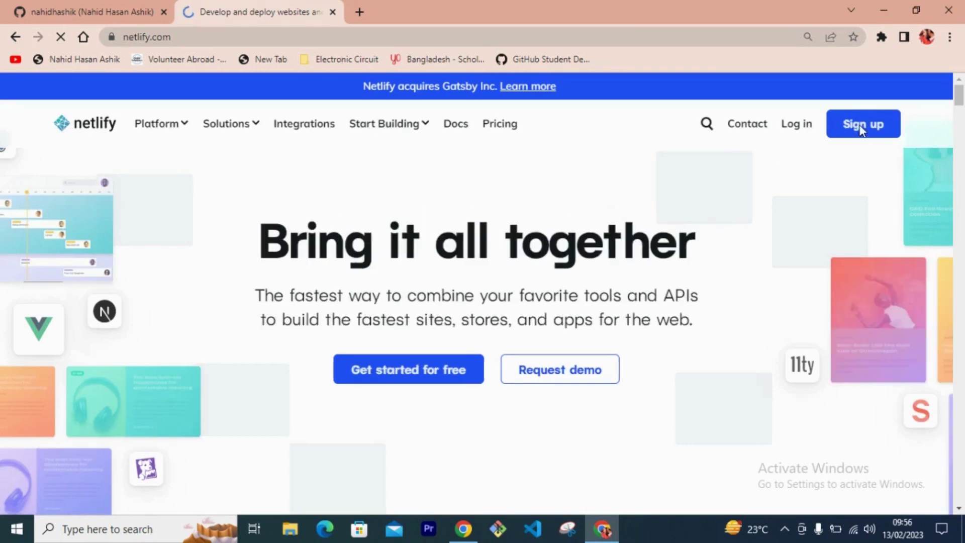
# Sign in to the existing Netlify account using the Log in link on the sign-up page
pyautogui.click(862, 125)
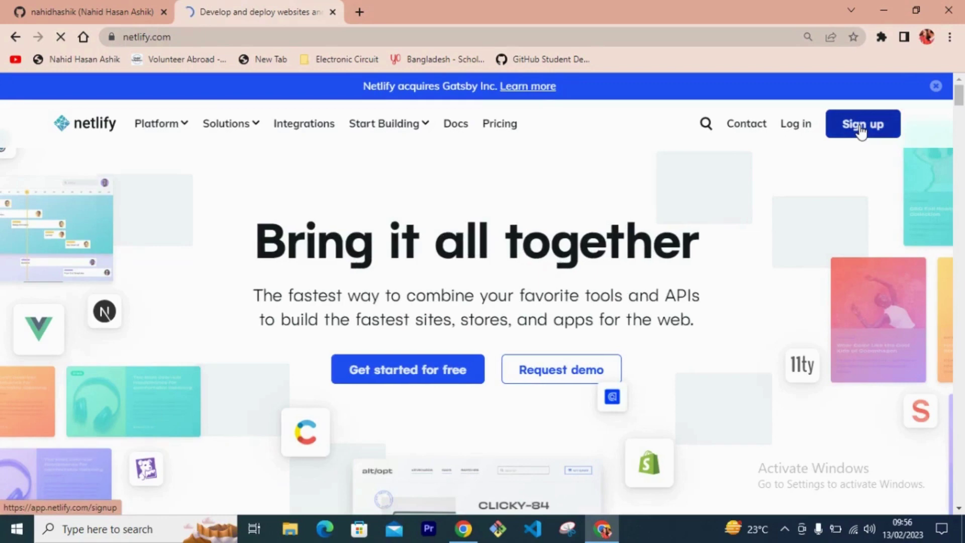
pyautogui.click(862, 125)
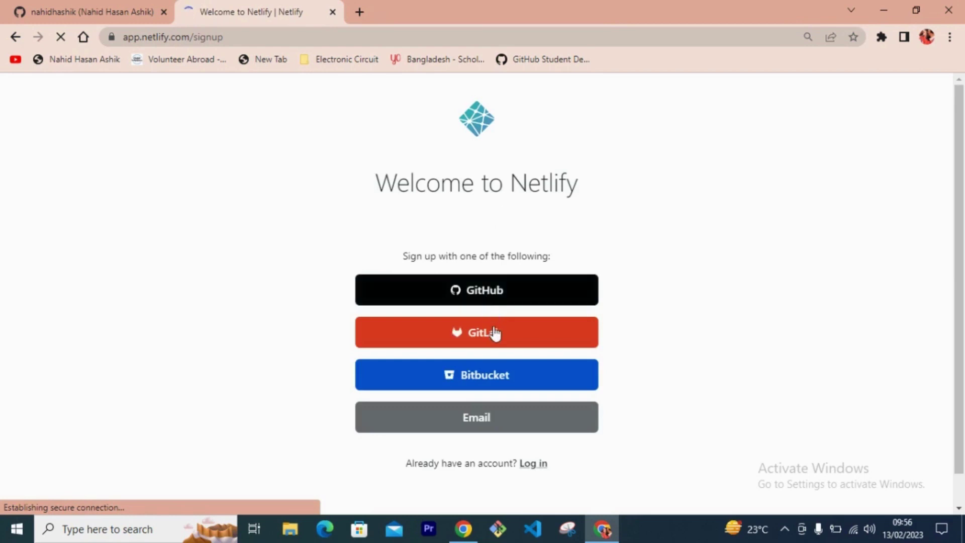
pyautogui.click(488, 420)
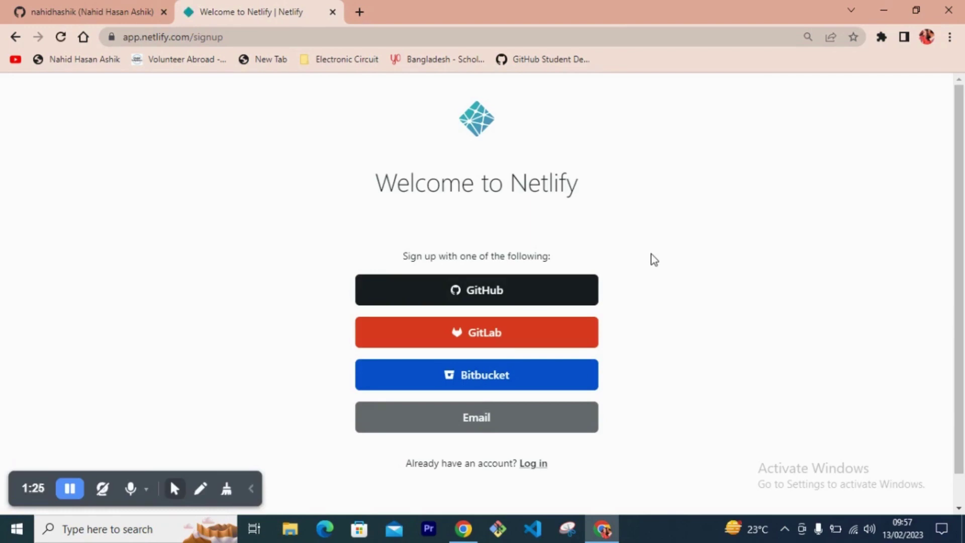
pyautogui.click(533, 463)
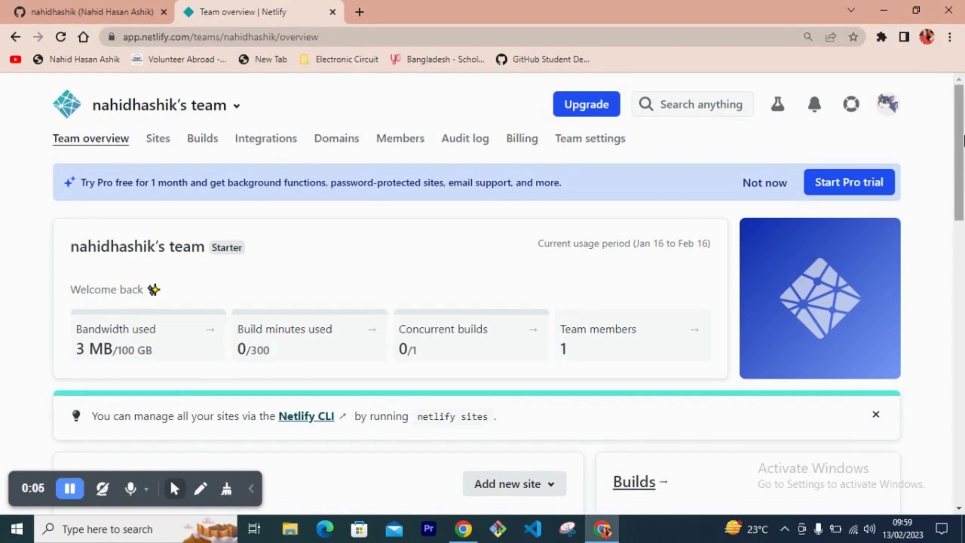
pyautogui.moveTo(959, 188)
pyautogui.mouseDown()
pyautogui.moveTo(960, 411)
pyautogui.moveTo(960, 90)
pyautogui.mouseUp()
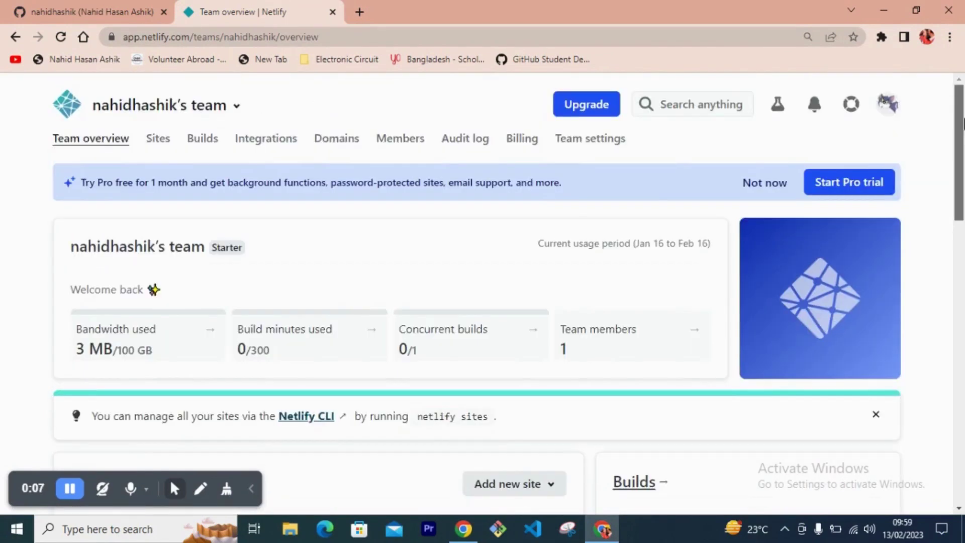
# Choose Deploy manually from the Add new site menu
pyautogui.click(888, 105)
pyautogui.click(959, 113)
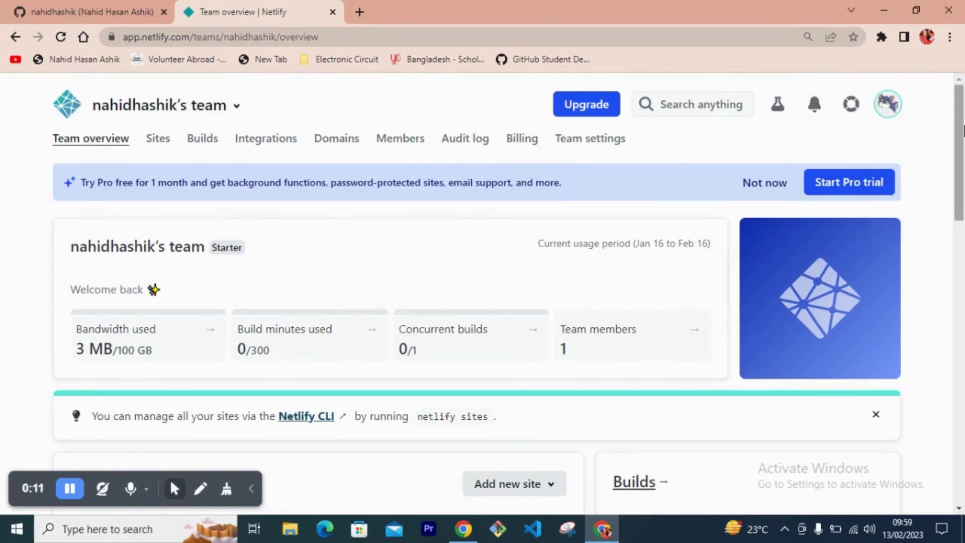
pyautogui.moveTo(959, 113); pyautogui.dragTo(960, 187)
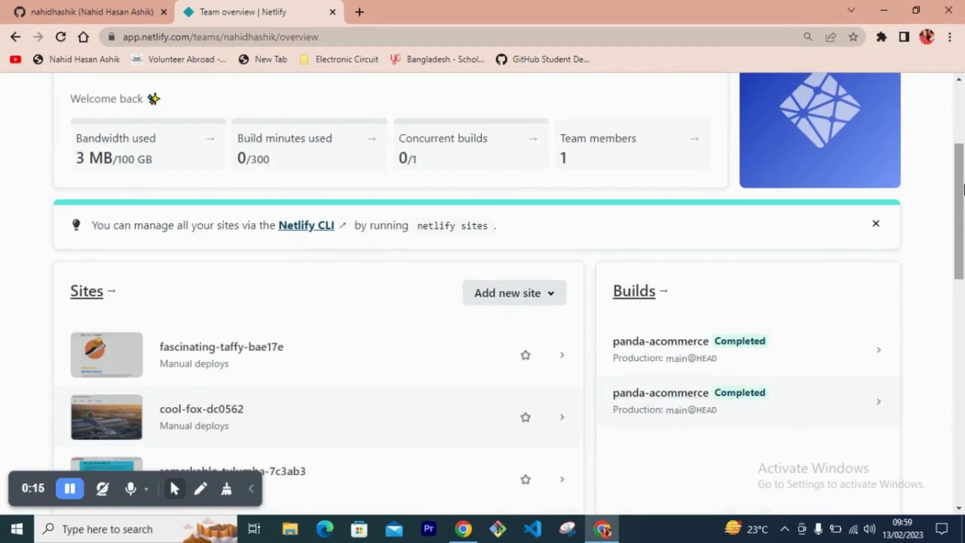
pyautogui.moveTo(961, 188); pyautogui.dragTo(961, 204)
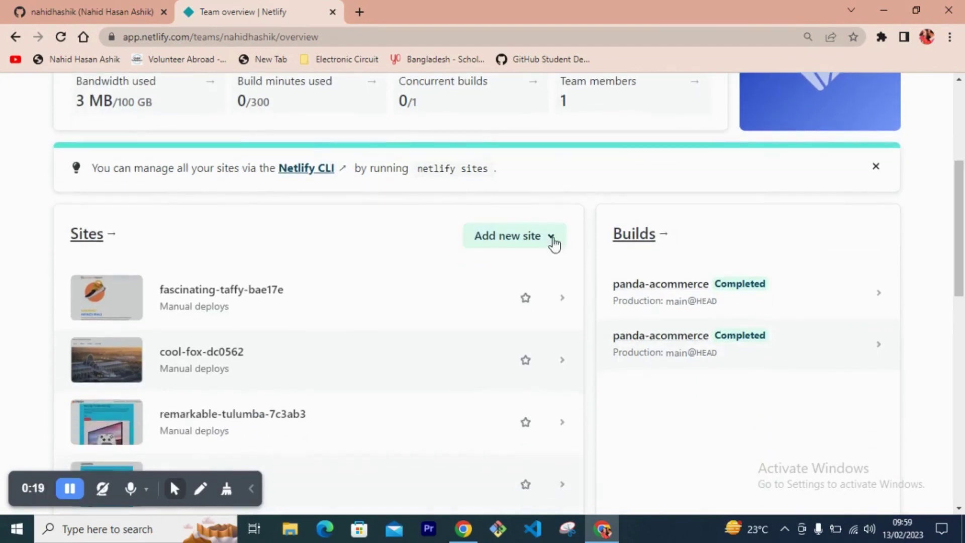
pyautogui.click(555, 241)
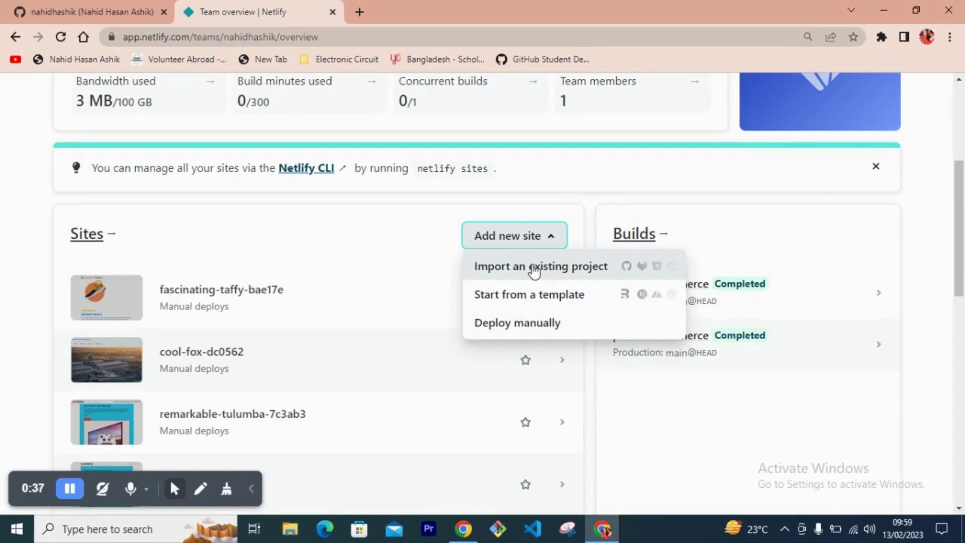
pyautogui.click(552, 242)
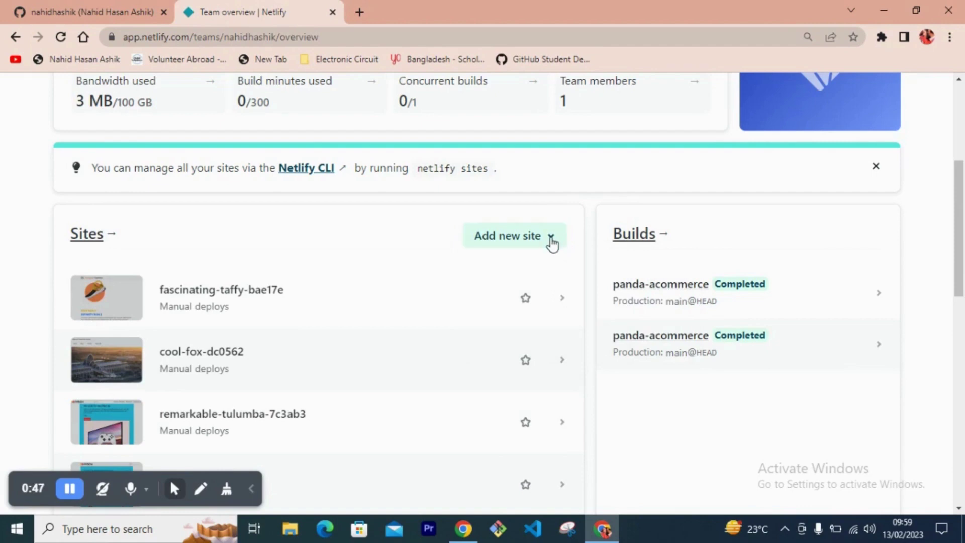
pyautogui.click(553, 242)
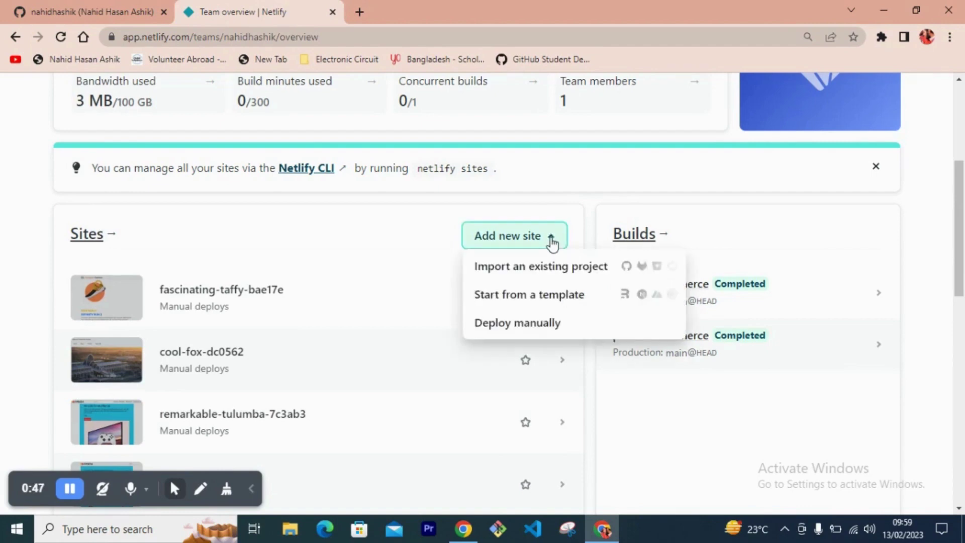
pyautogui.click(547, 330)
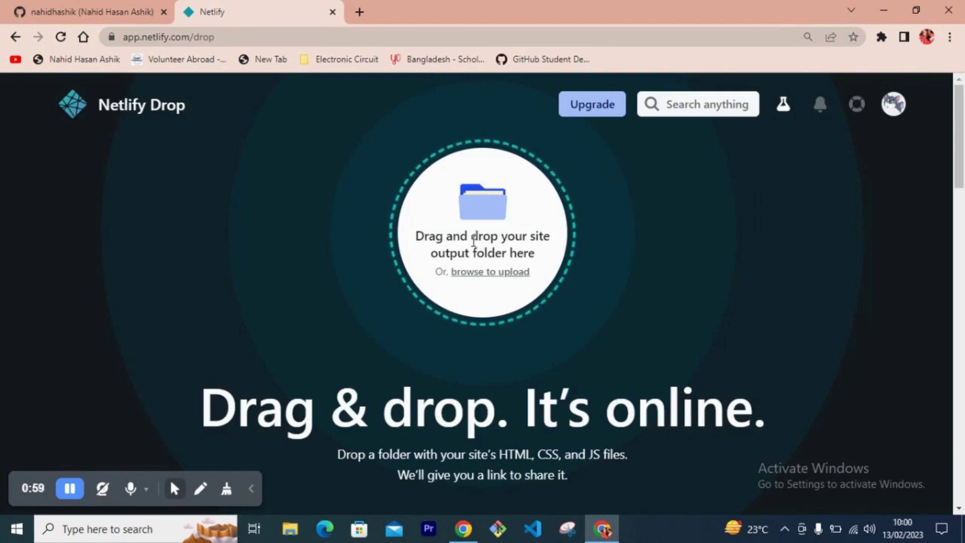
# Upload the online_e_commerce folder from drive G: and confirm all 75 files
pyautogui.click(500, 275)
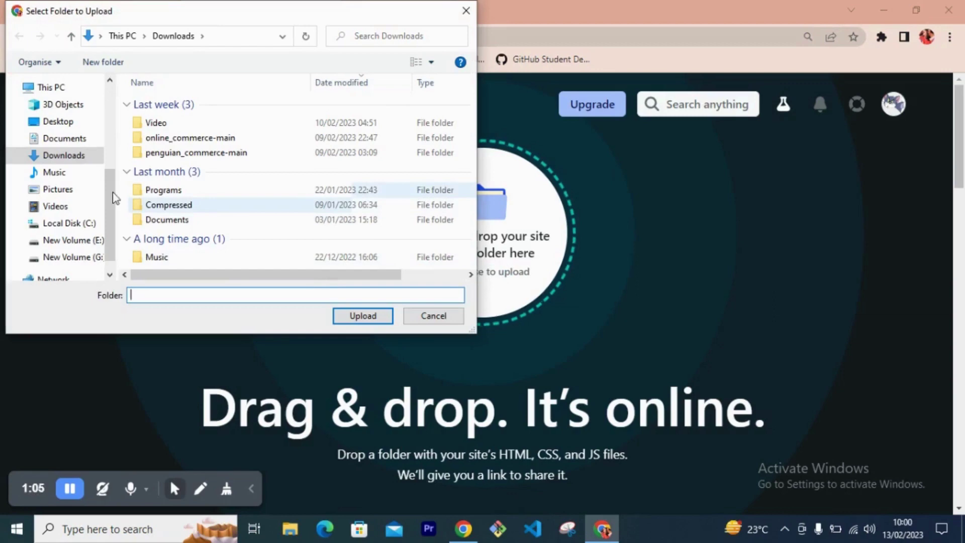
pyautogui.moveTo(109, 219); pyautogui.dragTo(113, 245)
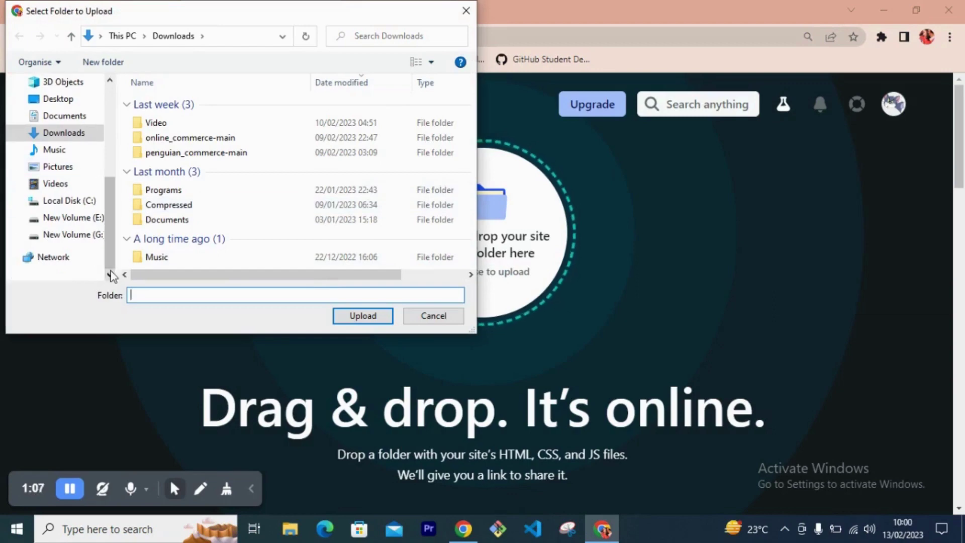
pyautogui.click(73, 218)
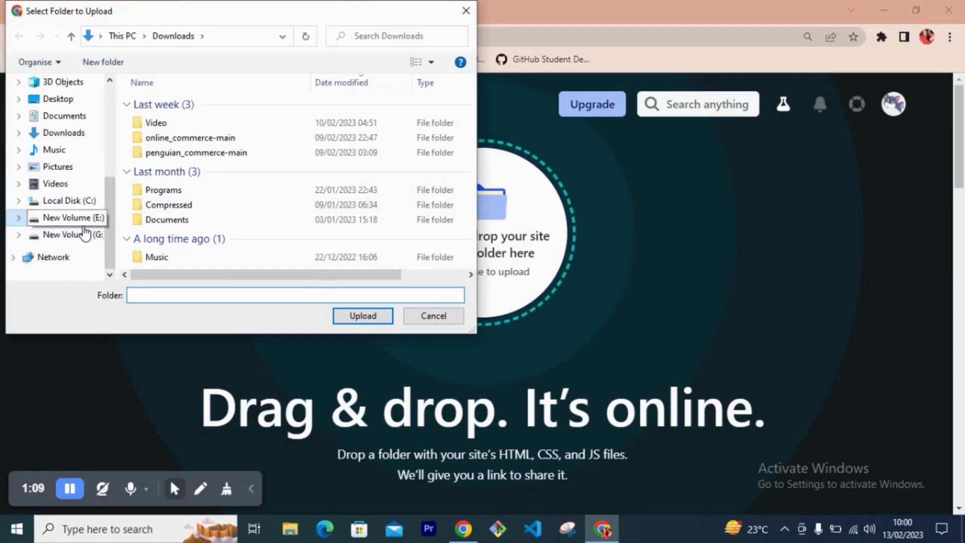
pyautogui.click(75, 234)
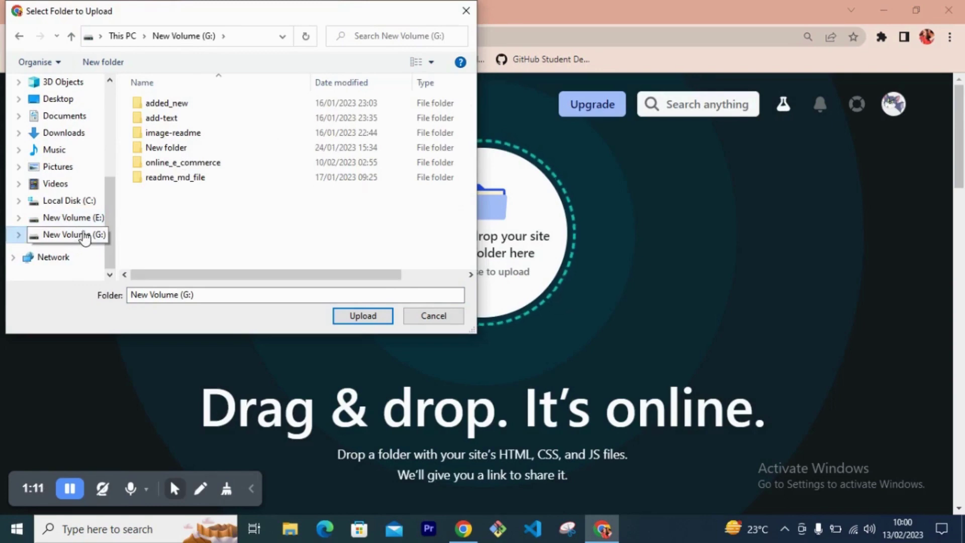
pyautogui.click(190, 165)
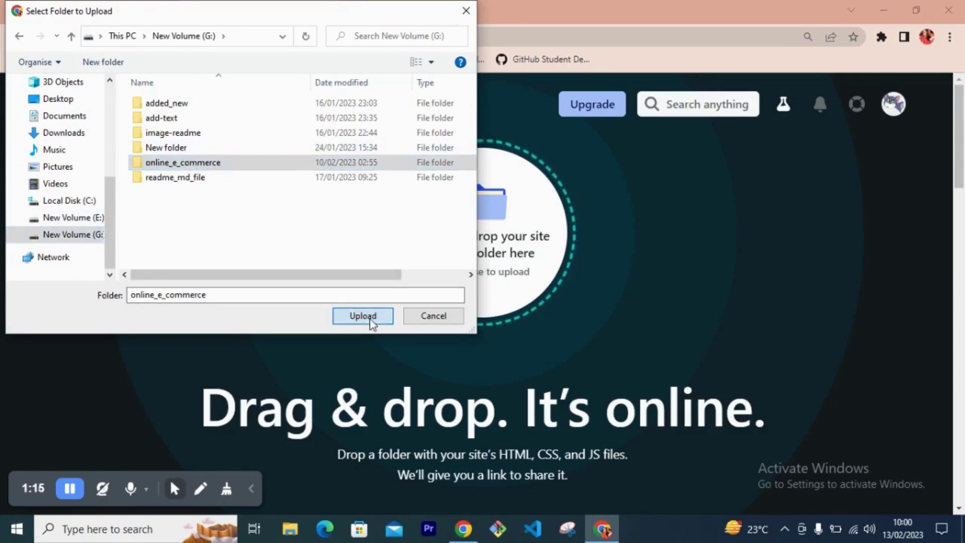
pyautogui.click(363, 316)
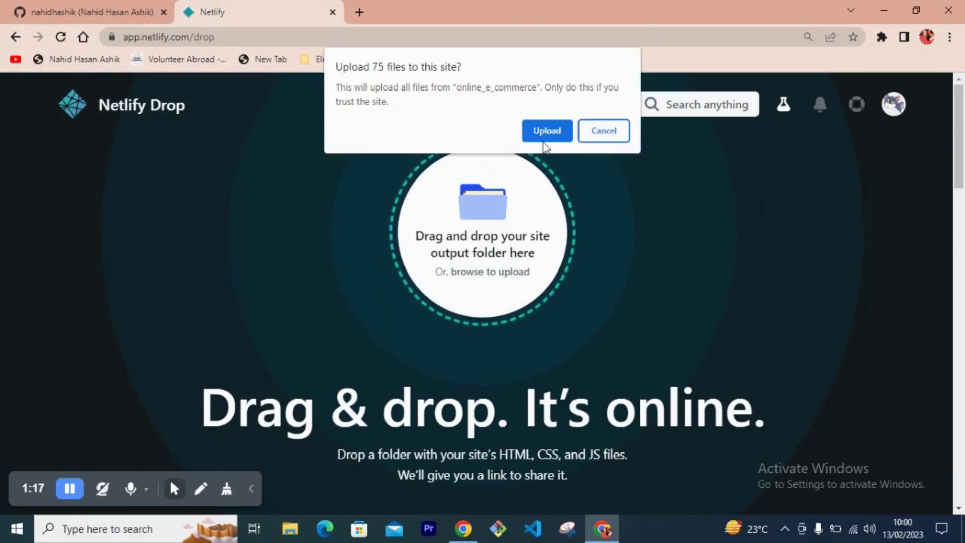
pyautogui.click(546, 130)
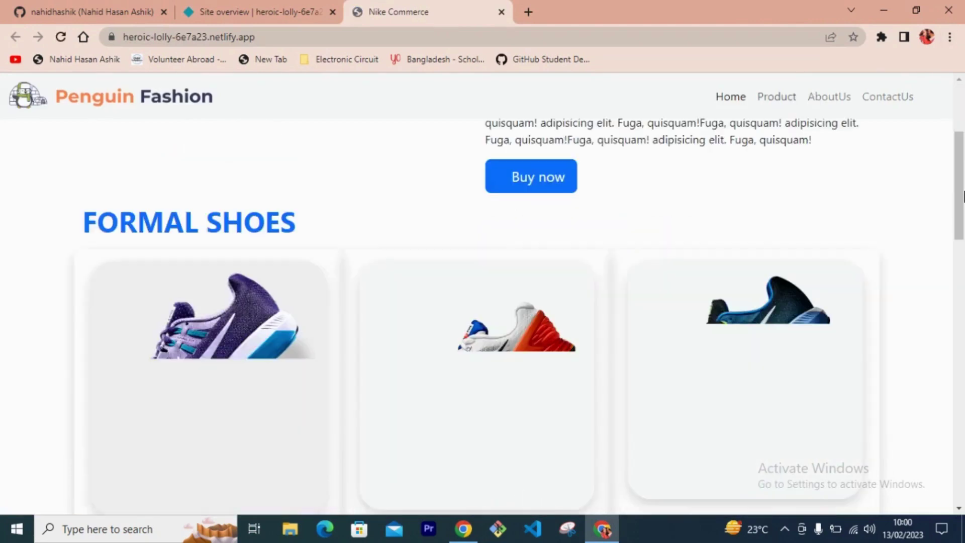
pyautogui.moveTo(959, 195); pyautogui.dragTo(960, 490)
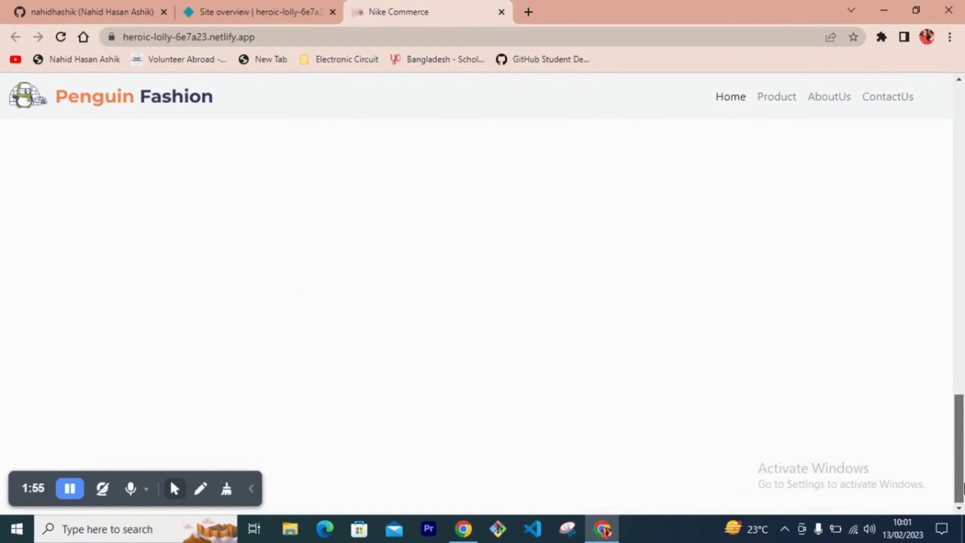
pyautogui.moveTo(960, 453)
pyautogui.mouseDown()
pyautogui.moveTo(956, 120)
pyautogui.moveTo(961, 252)
pyautogui.mouseUp()
# Switch back to the heroic-lolly-6e7a23 Site overview tab
pyautogui.click(302, 11)
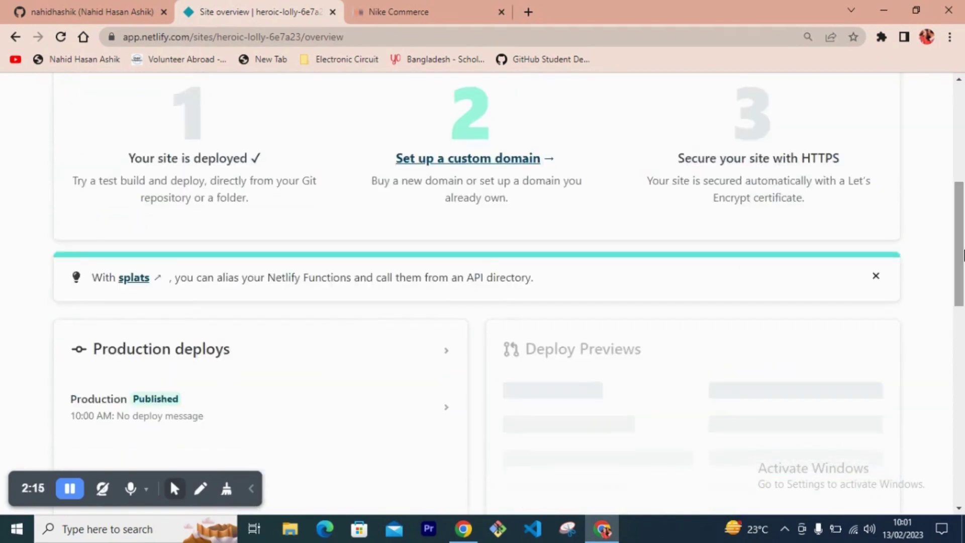
pyautogui.moveTo(961, 253); pyautogui.dragTo(961, 302)
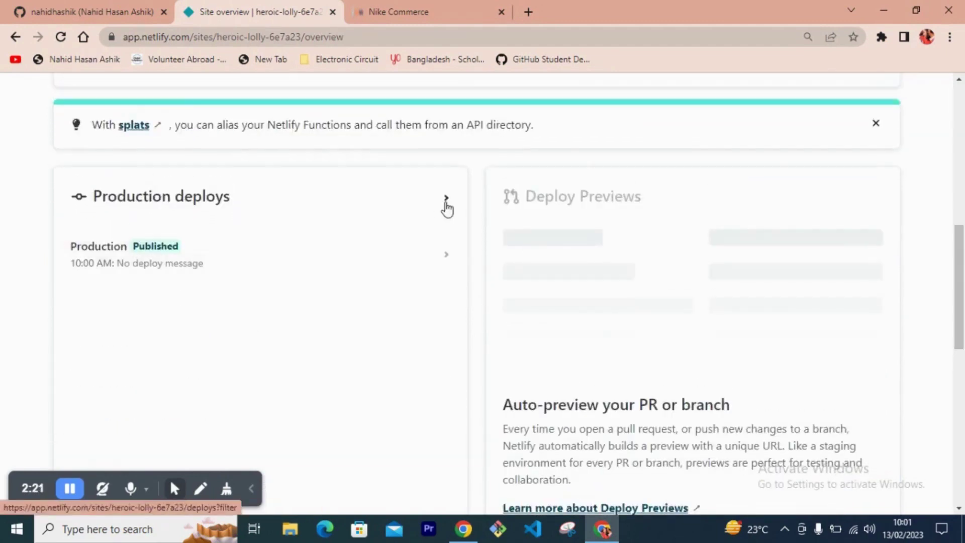
# From production deploys, re-upload the online_e_commerce folder from G: and confirm 75 files
pyautogui.click(449, 200)
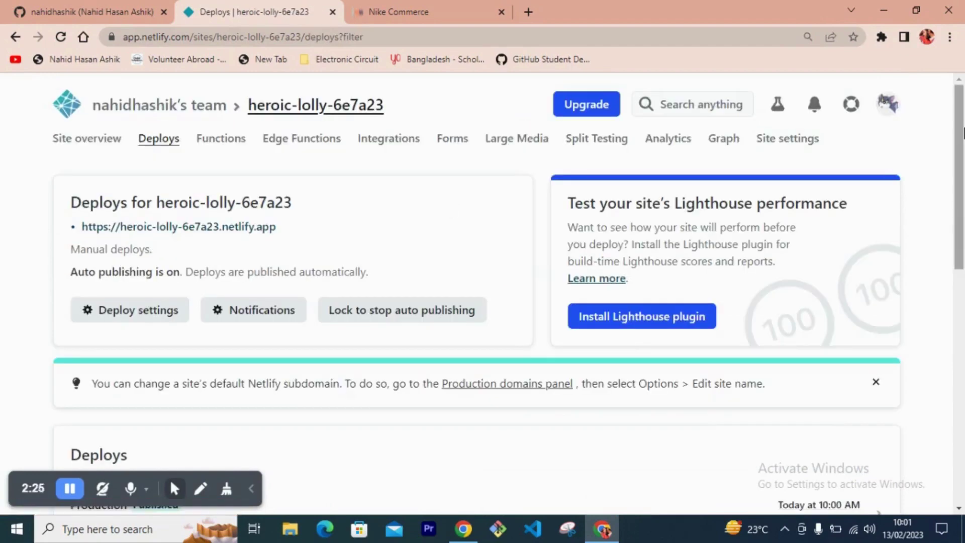
pyautogui.moveTo(961, 151); pyautogui.dragTo(961, 226)
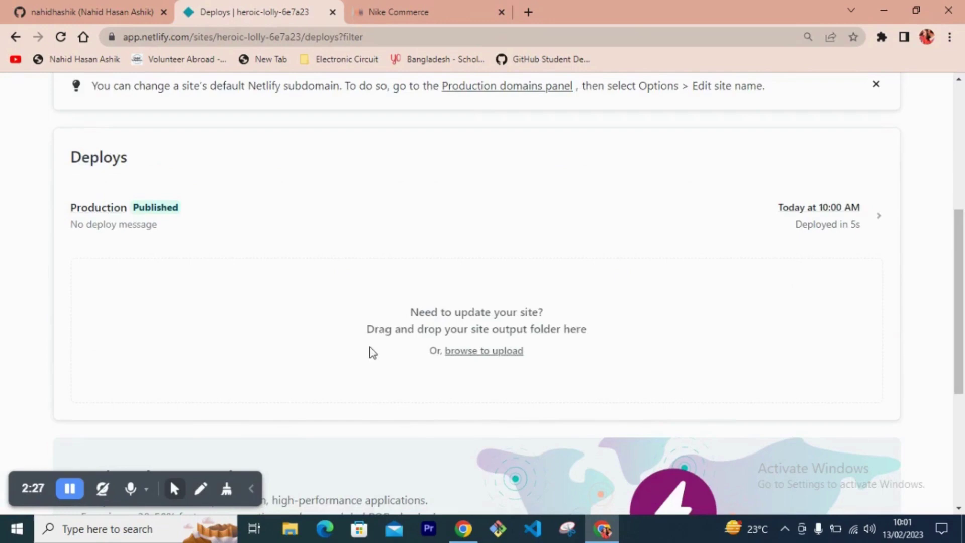
pyautogui.click(507, 352)
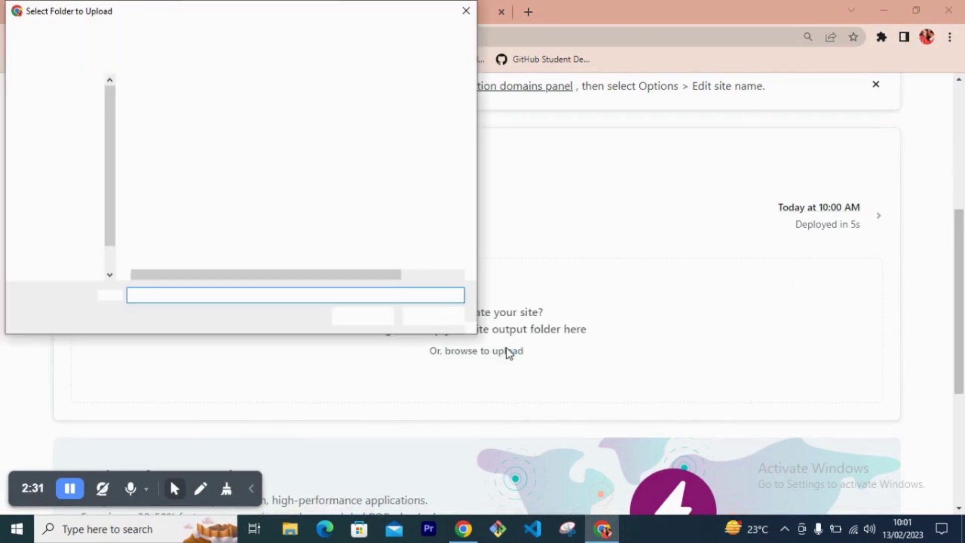
pyautogui.moveTo(111, 211); pyautogui.dragTo(112, 235)
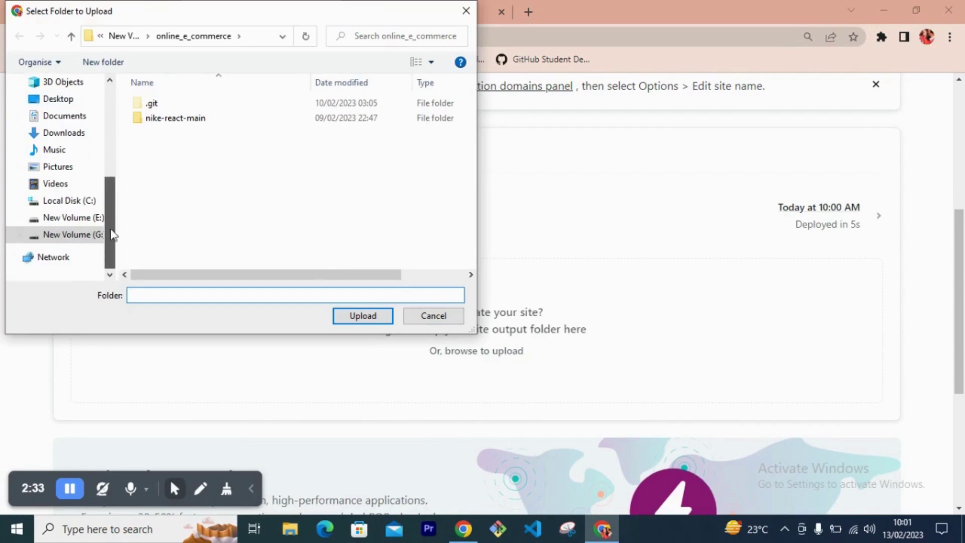
pyautogui.click(73, 235)
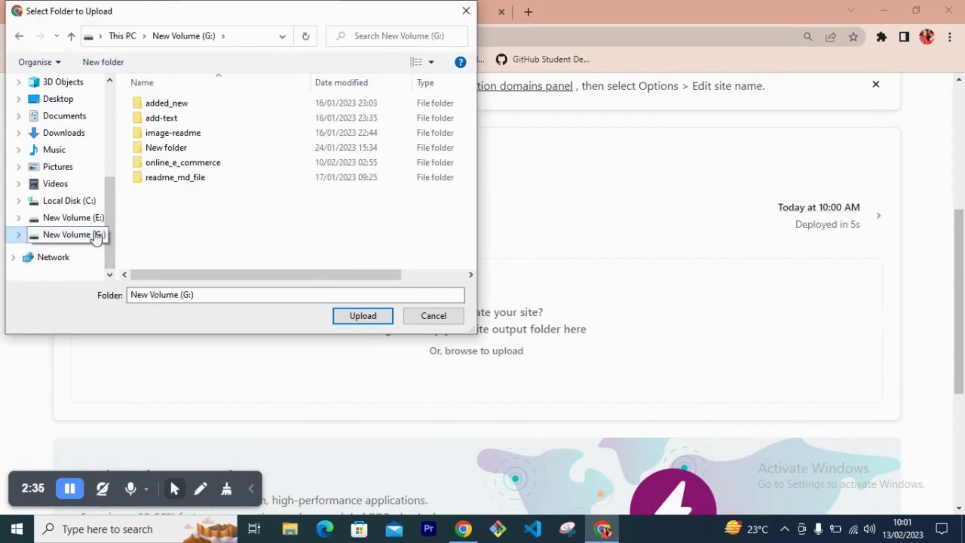
pyautogui.click(202, 165)
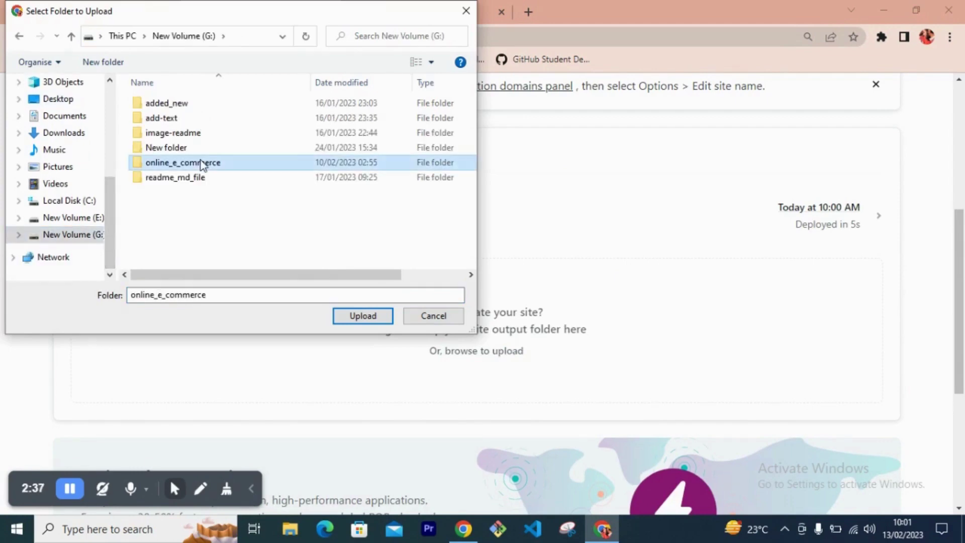
pyautogui.click(363, 316)
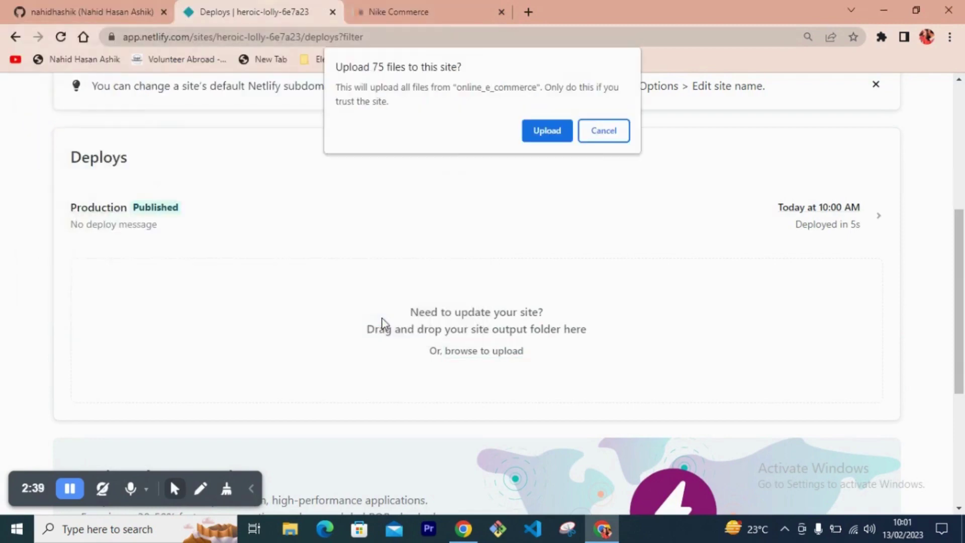
pyautogui.click(546, 130)
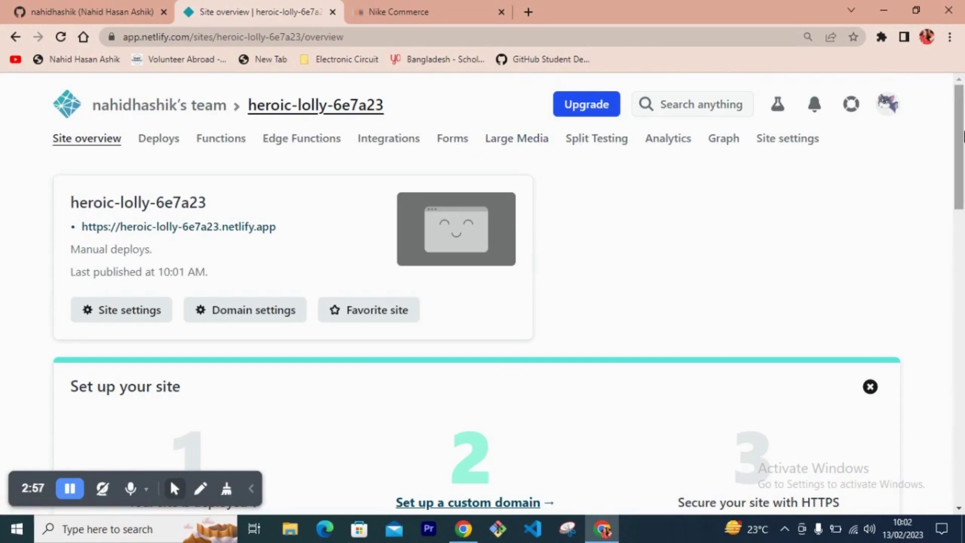
pyautogui.moveTo(960, 136); pyautogui.dragTo(960, 294)
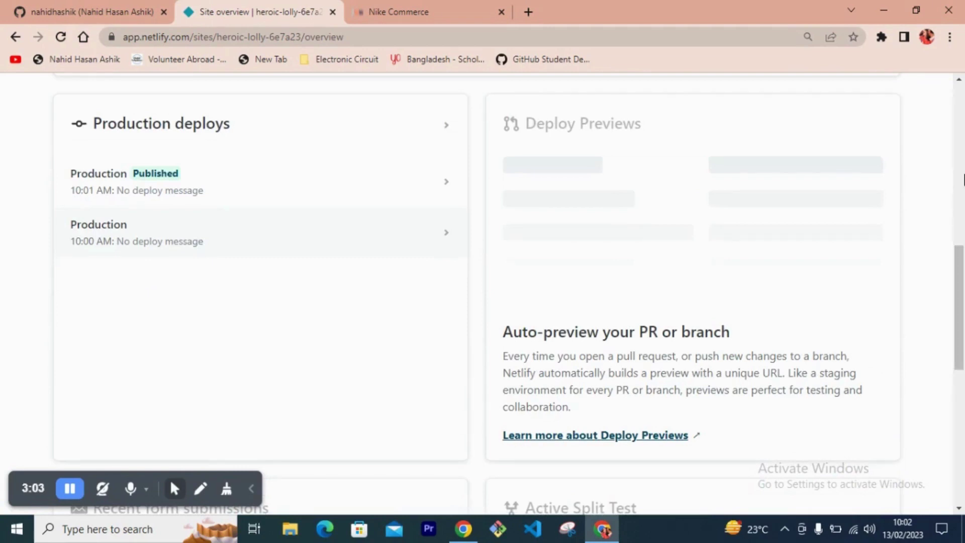
# Go back past the deploys, site overview and Netlify Drop pages to Team overview
pyautogui.click(961, 179)
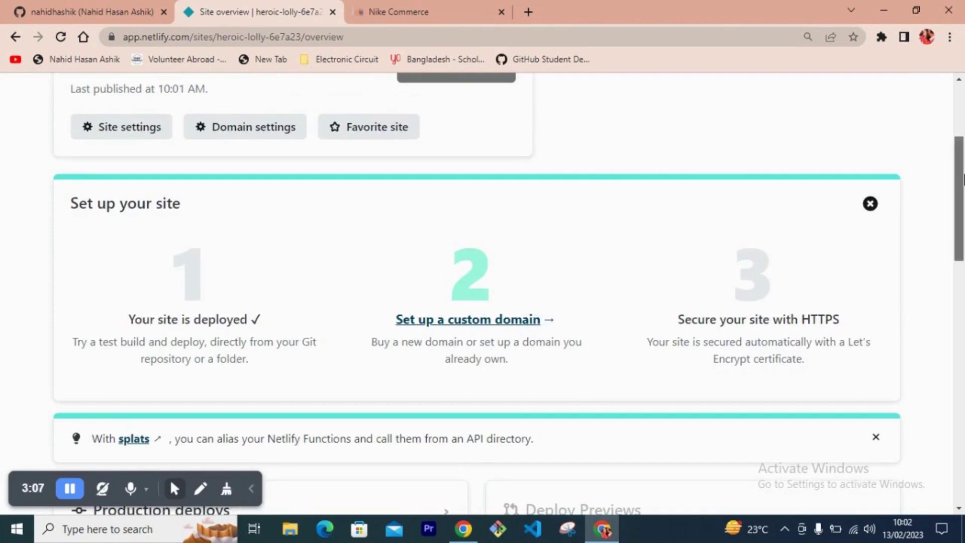
pyautogui.moveTo(961, 179); pyautogui.dragTo(961, 90)
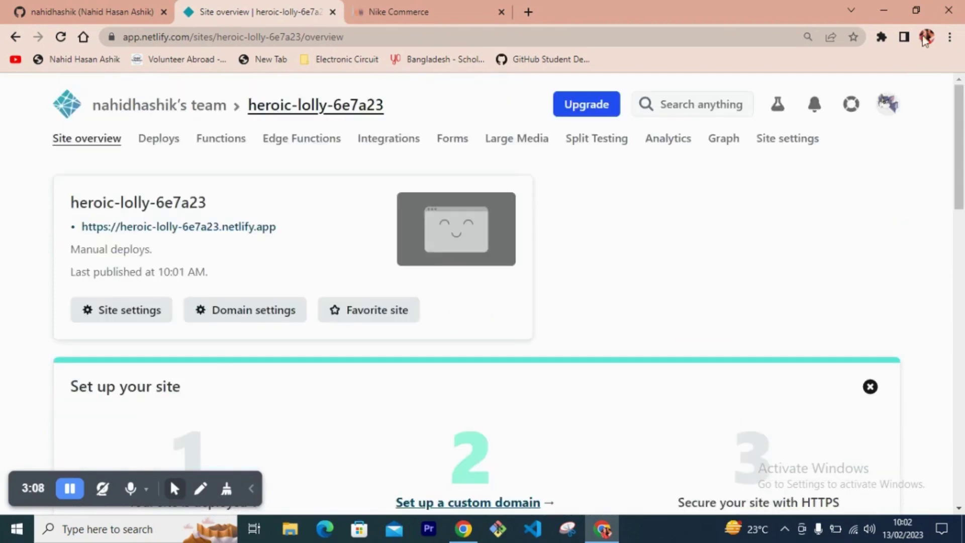
pyautogui.click(15, 37)
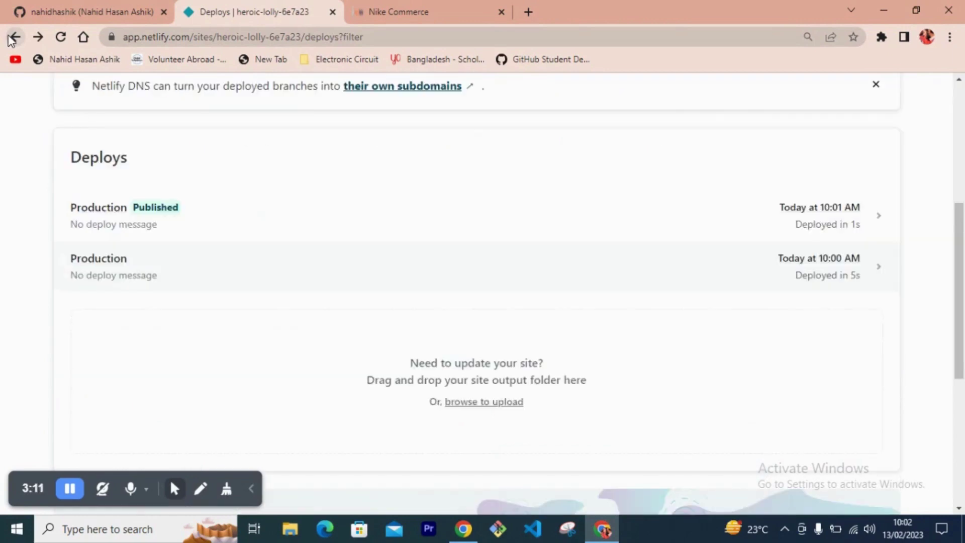
pyautogui.click(13, 36)
pyautogui.click(14, 37)
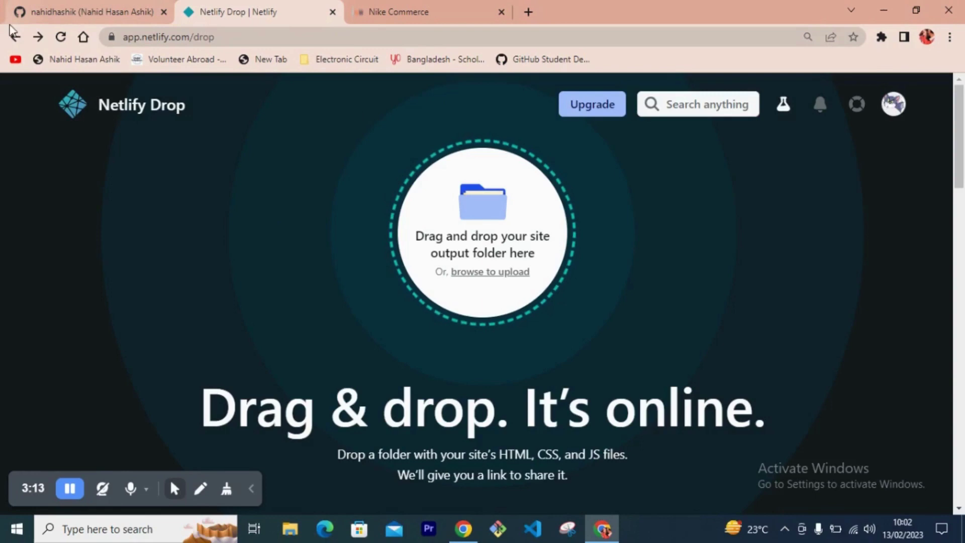
pyautogui.click(16, 38)
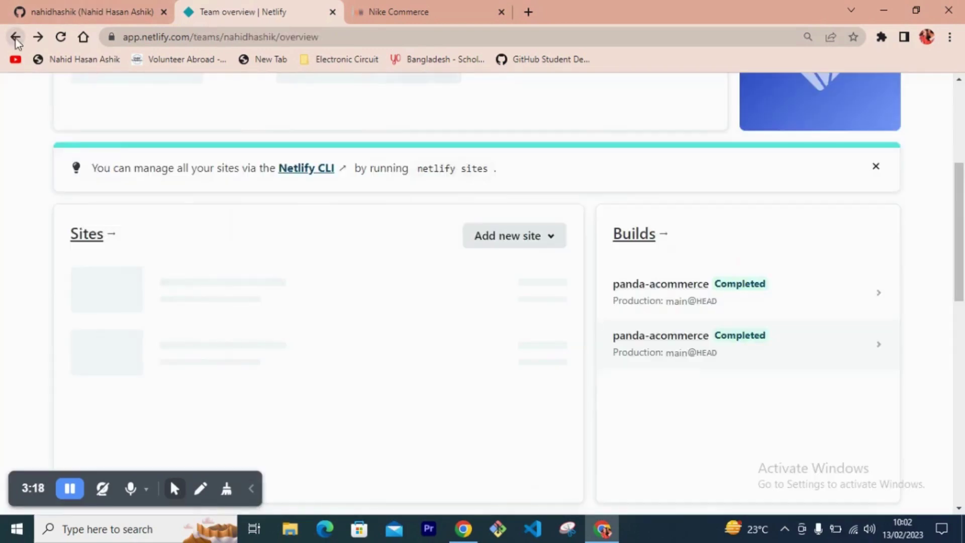
# Choose 'Import an existing project' from the Add new site menu
pyautogui.click(552, 240)
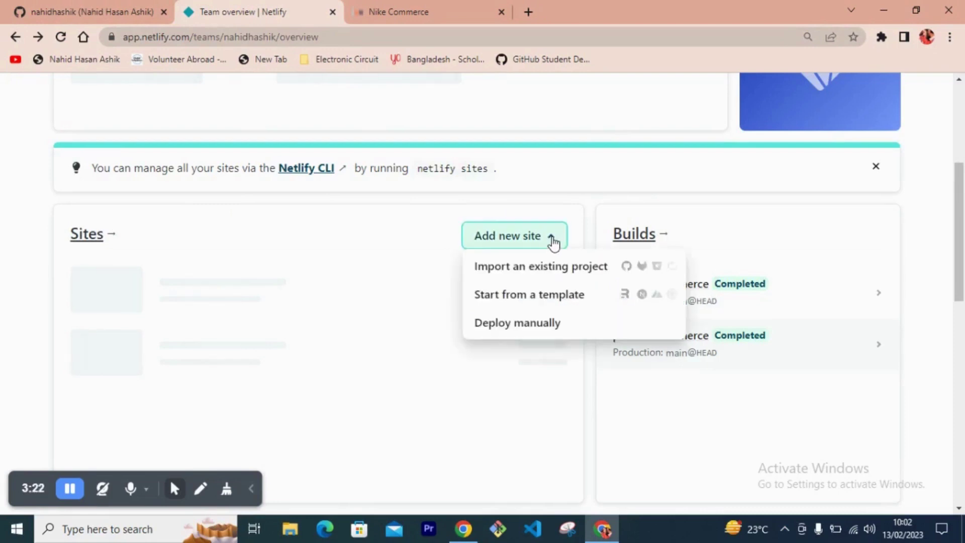
pyautogui.click(541, 268)
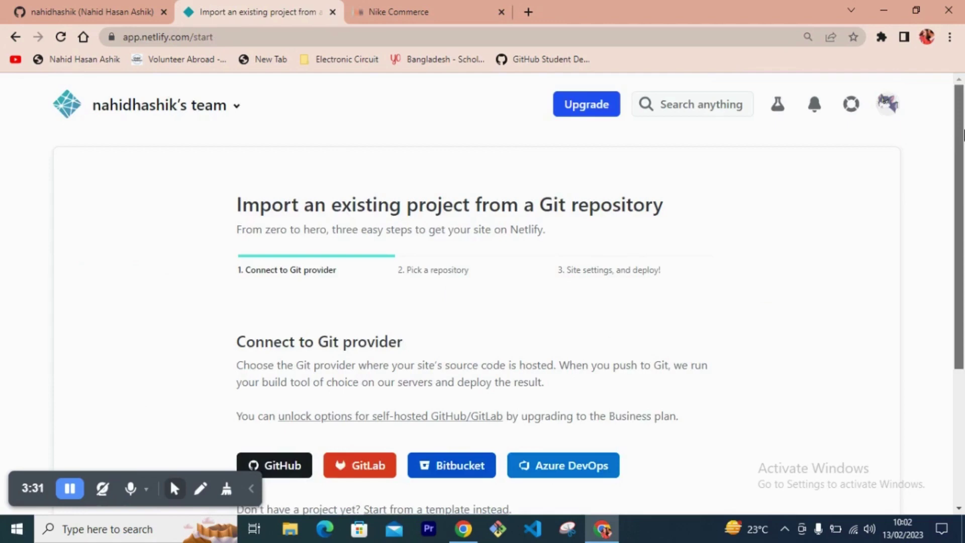
pyautogui.moveTo(962, 124); pyautogui.dragTo(960, 202)
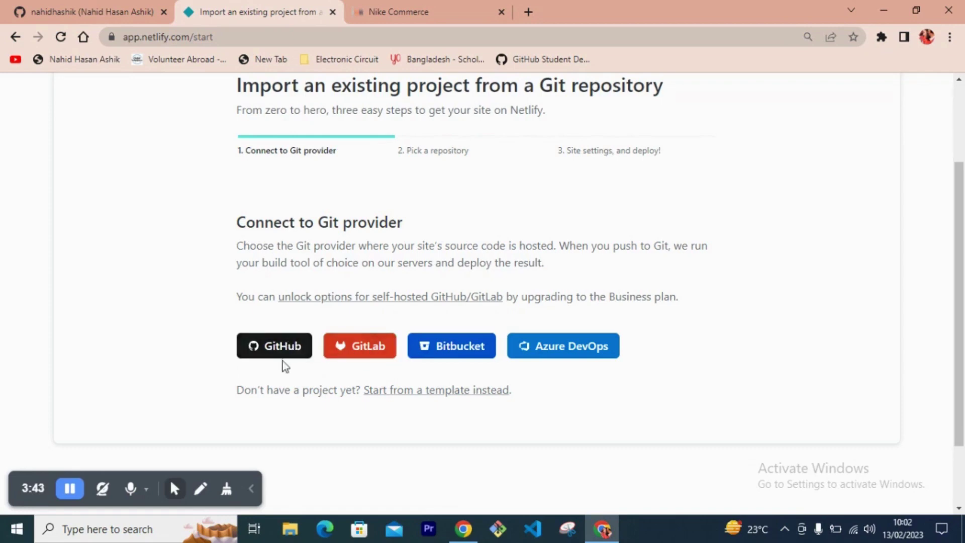
# Pick GitHub as the provider on the Connect to Git provider step
pyautogui.click(283, 352)
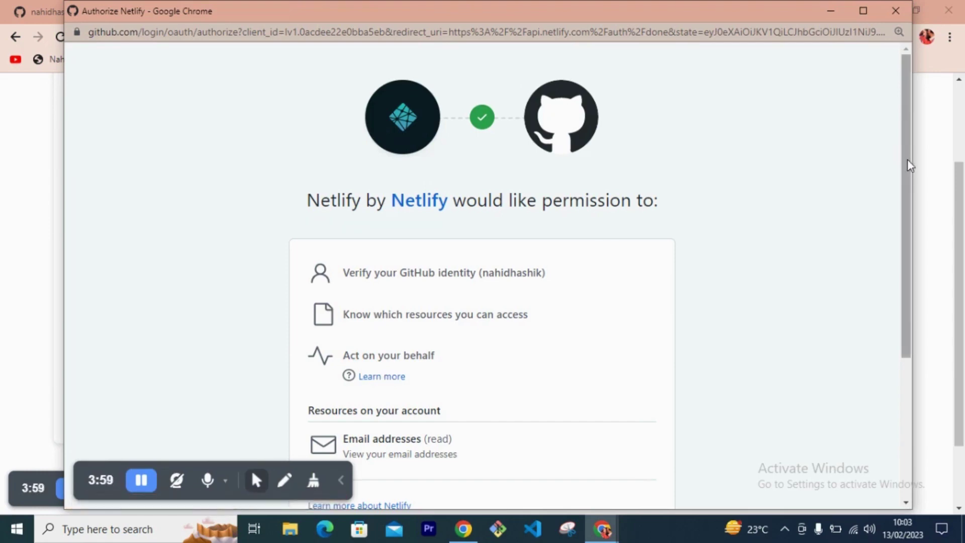
pyautogui.moveTo(910, 165); pyautogui.dragTo(935, 249)
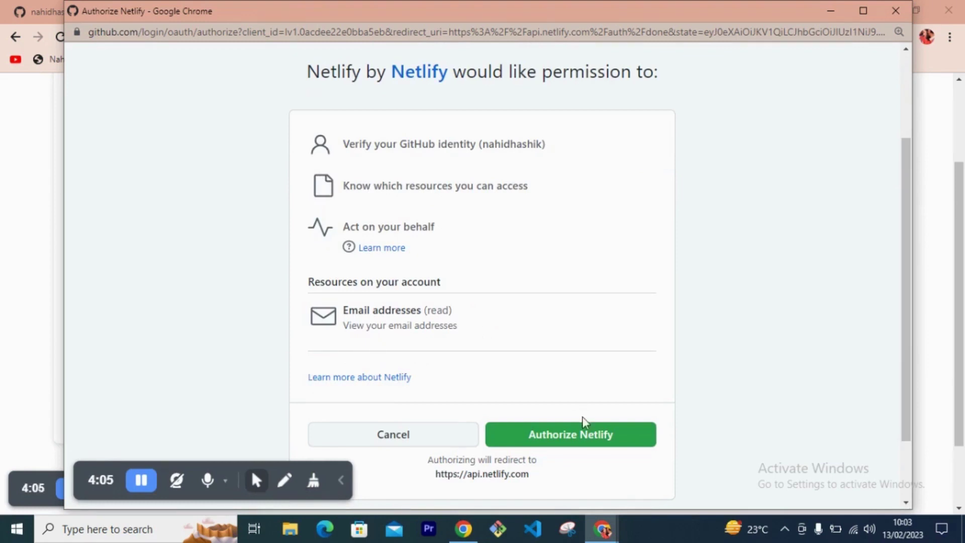
# Authorize Netlify to access the GitHub account's repositories
pyautogui.click(576, 440)
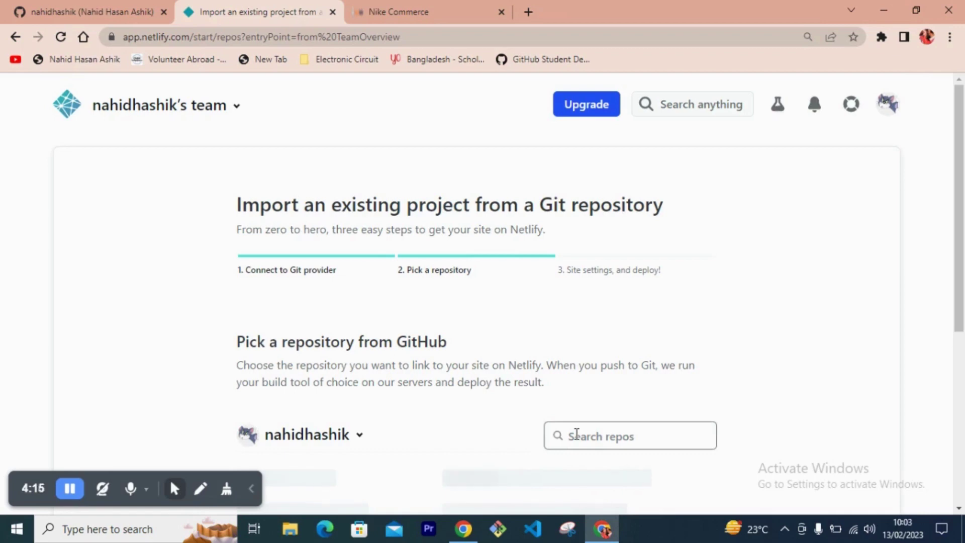
pyautogui.moveTo(959, 165); pyautogui.dragTo(959, 261)
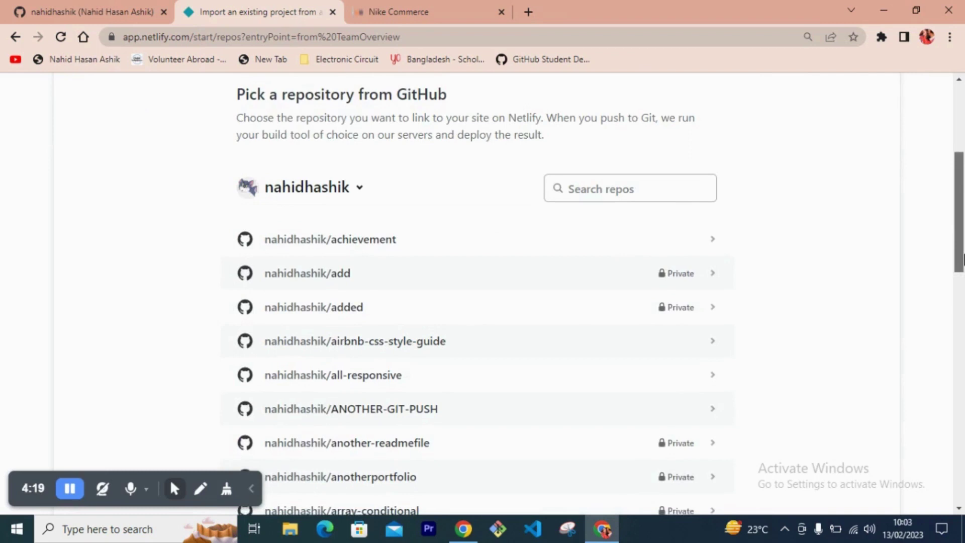
pyautogui.moveTo(959, 260); pyautogui.dragTo(959, 272)
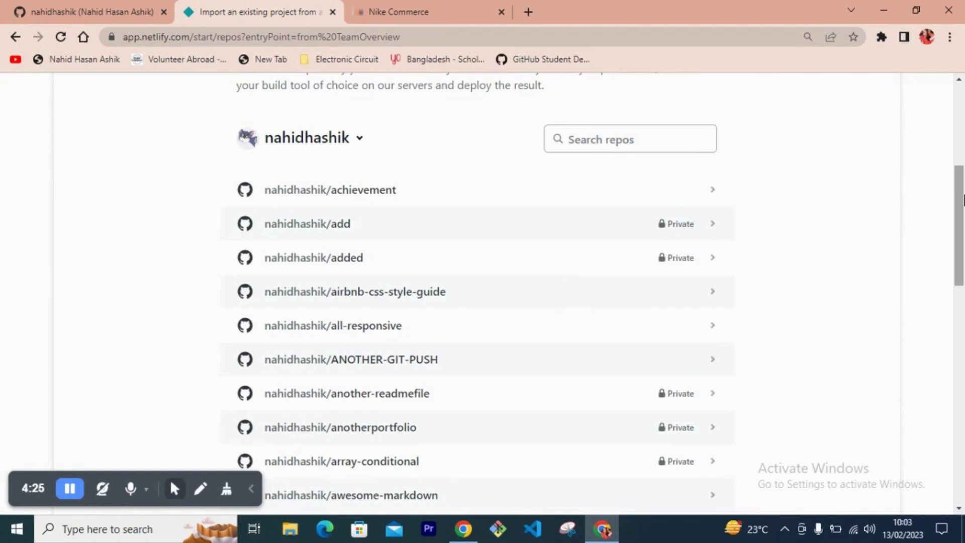
pyautogui.moveTo(959, 200); pyautogui.dragTo(959, 222)
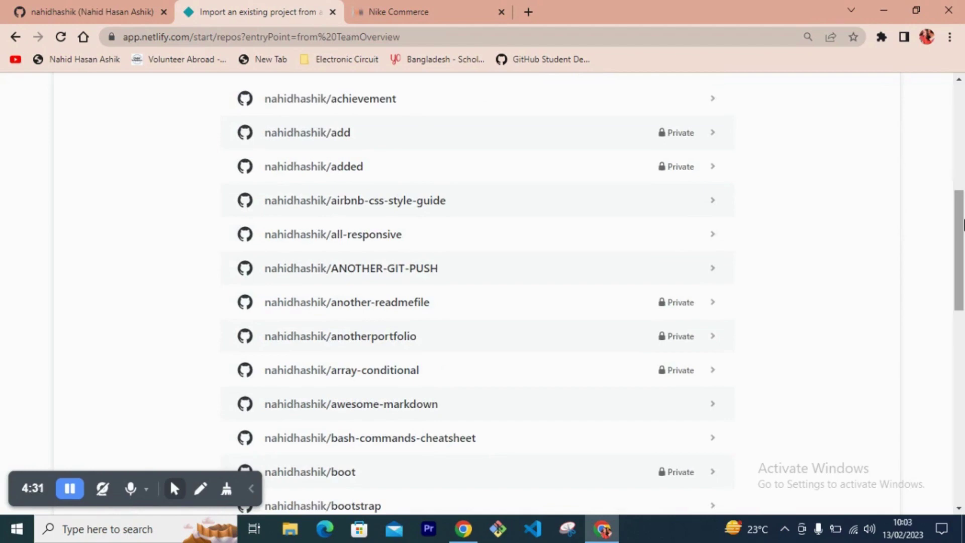
pyautogui.moveTo(963, 224)
pyautogui.mouseDown()
pyautogui.moveTo(962, 238)
pyautogui.moveTo(962, 181)
pyautogui.mouseUp()
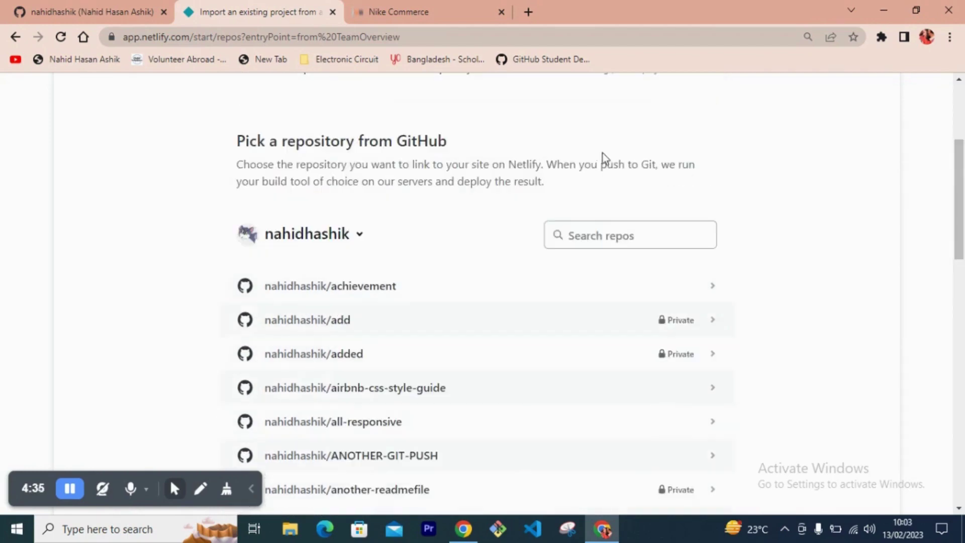
# Search for and select the nahidhashik/online-commerce-new repository
pyautogui.click(590, 235)
pyautogui.write('online')
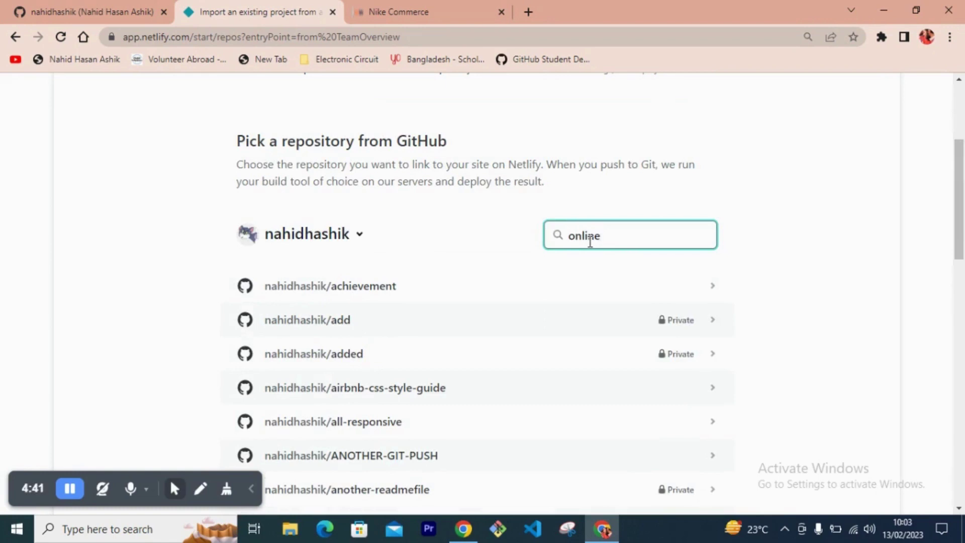
pyautogui.write('c')
pyautogui.write('ommerc')
pyautogui.write('e-ne')
pyautogui.write('w')
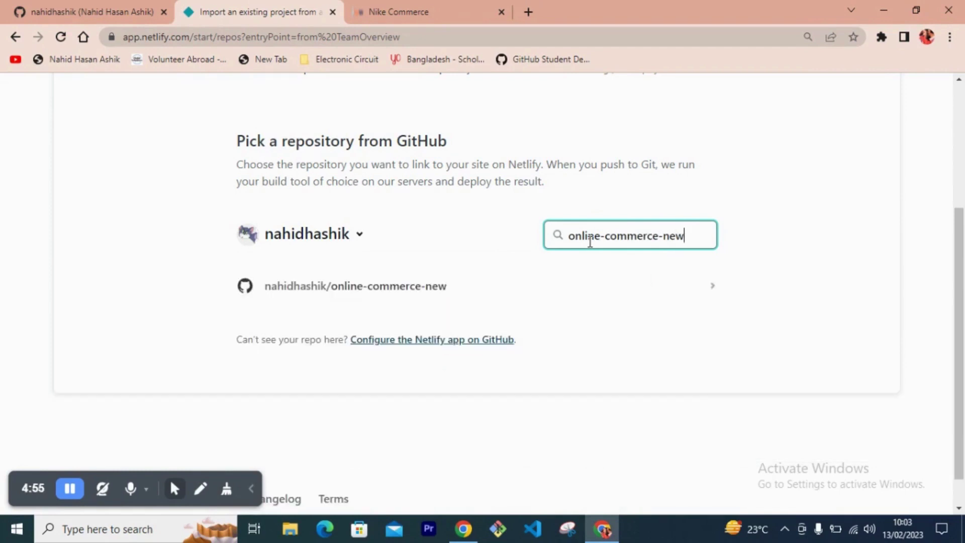
pyautogui.click(380, 288)
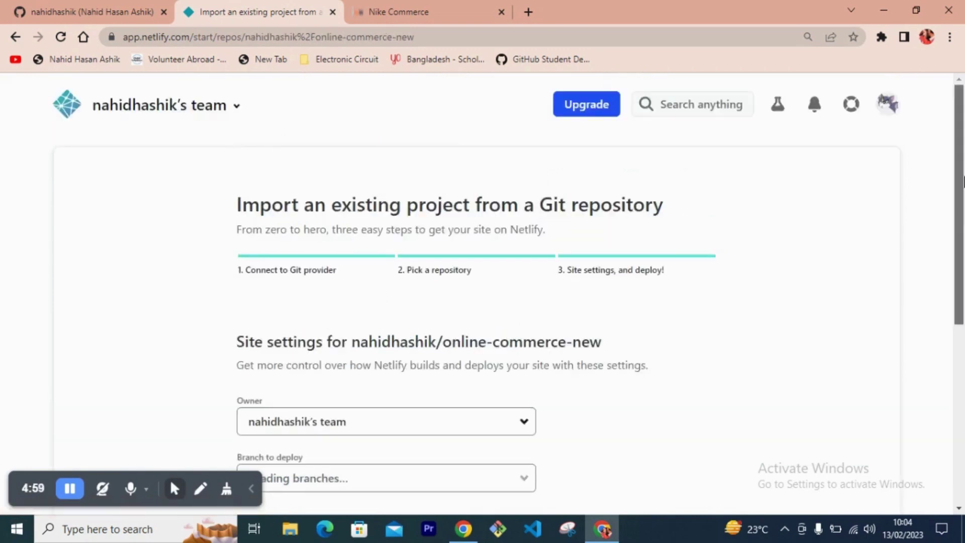
pyautogui.moveTo(961, 181); pyautogui.dragTo(962, 328)
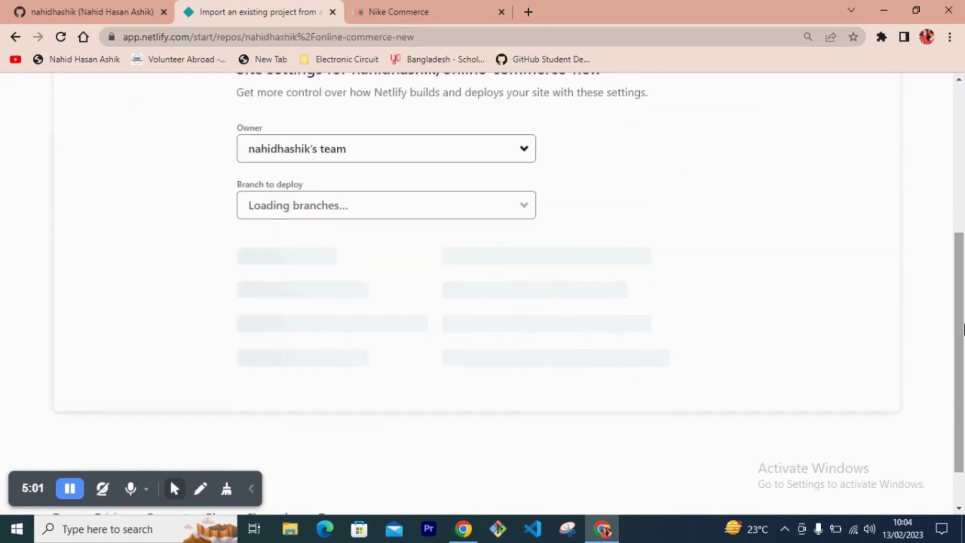
pyautogui.moveTo(961, 329); pyautogui.dragTo(961, 445)
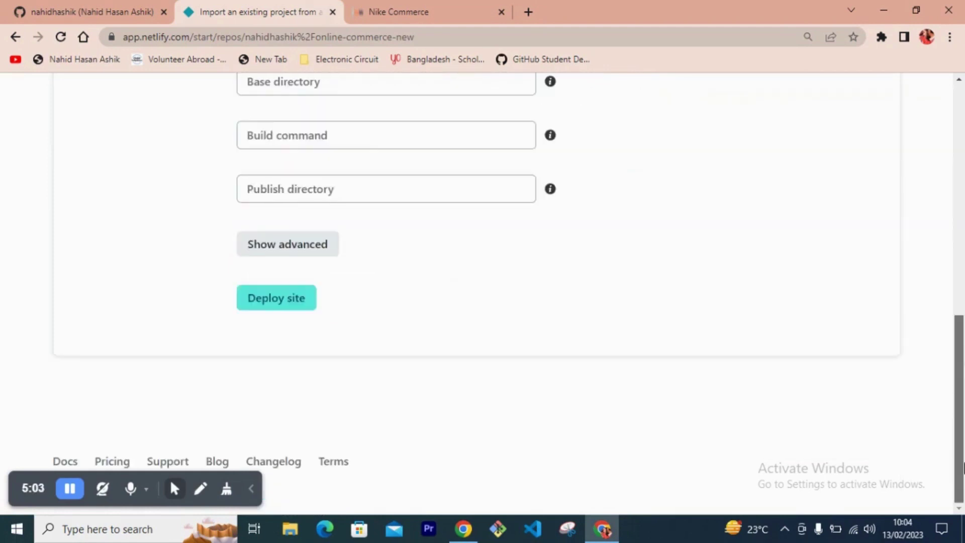
# Deploy online-commerce-new, publishing it live as sensational-vacherin-b6bc3e.netlify.app
pyautogui.click(264, 302)
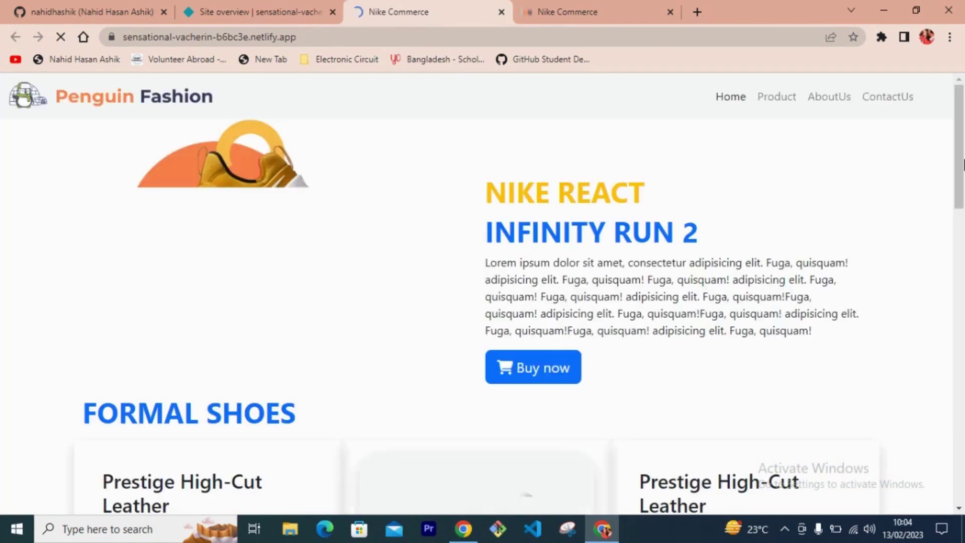
pyautogui.moveTo(959, 162); pyautogui.dragTo(959, 433)
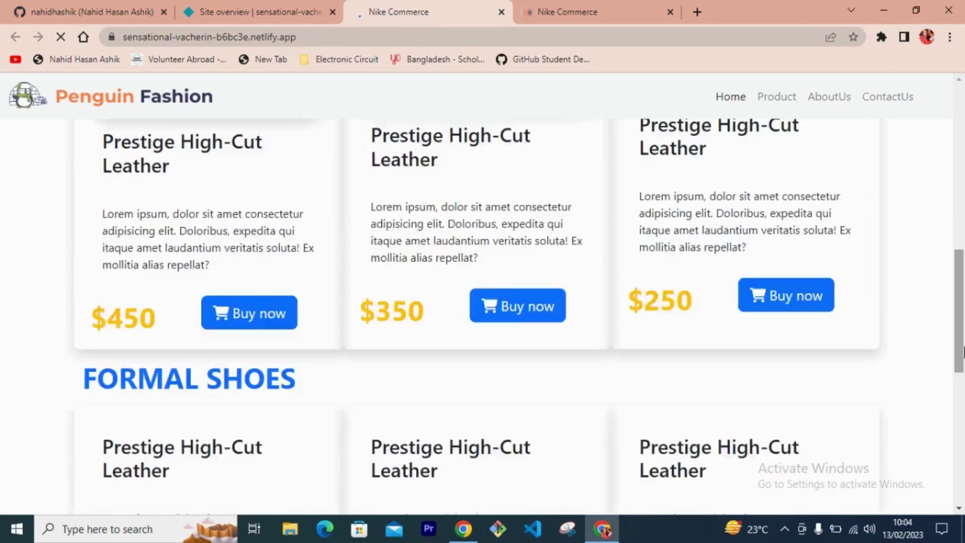